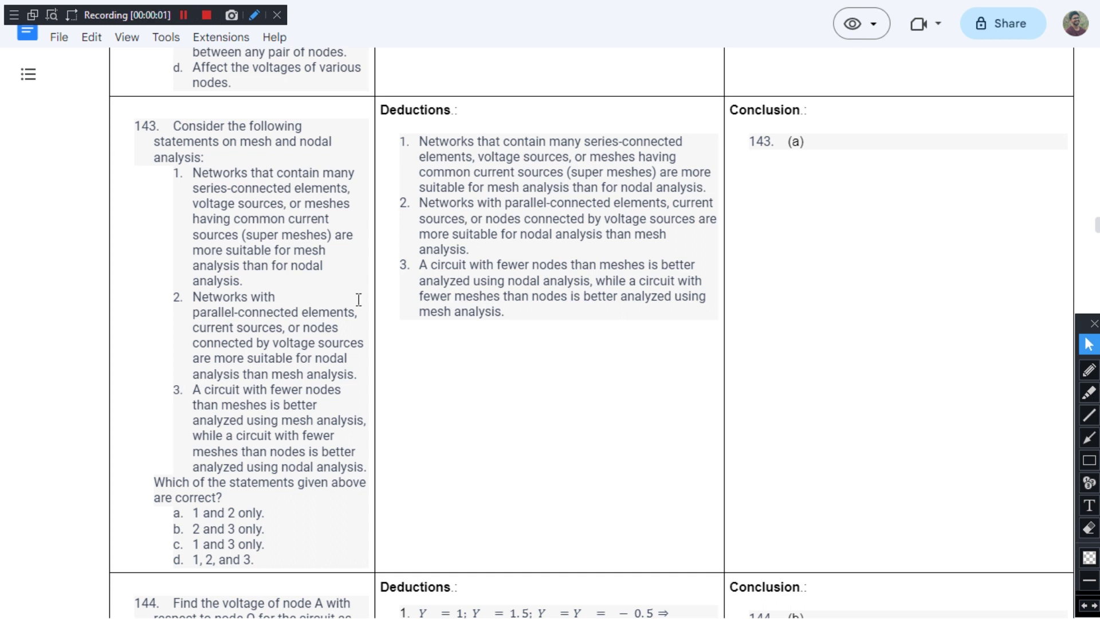
Pick the red annotation pencil for drawing over the question 143 table.
{"action": "left_click", "coordinate": [1088, 370]}
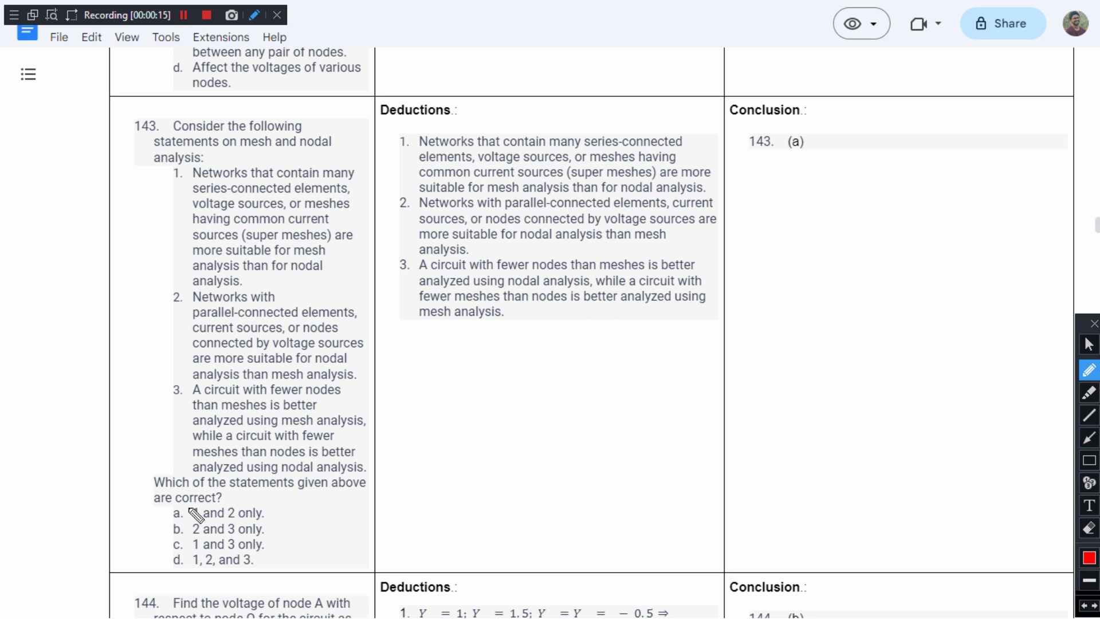
Underline 'correct' and sketch a circuit's top wire, branches and capacitors over Deductions.
{"action": "left_click_drag", "start_coordinate": [184, 508], "coordinate": [216, 505]}
{"action": "left_click_drag", "start_coordinate": [502, 124], "coordinate": [694, 66]}
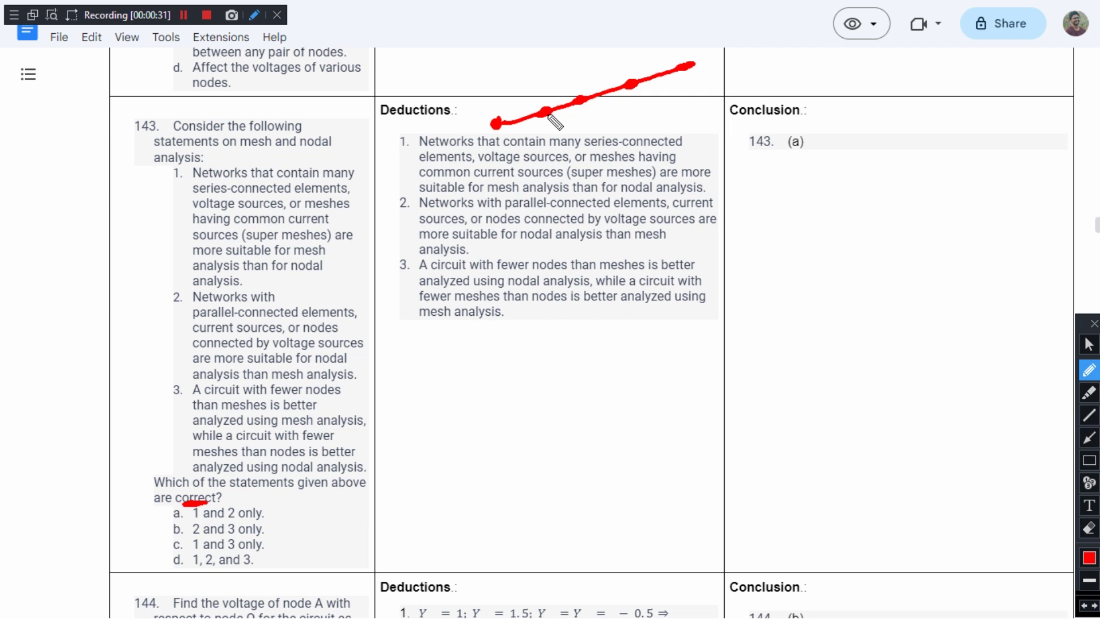
{"action": "left_click_drag", "start_coordinate": [547, 115], "coordinate": [574, 168]}
{"action": "mouse_move", "coordinate": [550, 139]}
{"action": "left_mouse_down"}
{"action": "mouse_move", "coordinate": [593, 113]}
{"action": "mouse_move", "coordinate": [618, 146]}
{"action": "left_mouse_up"}
{"action": "mouse_move", "coordinate": [637, 93]}
{"action": "left_mouse_down"}
{"action": "mouse_move", "coordinate": [643, 110]}
{"action": "mouse_move", "coordinate": [663, 113]}
{"action": "left_mouse_up"}
{"action": "left_click_drag", "start_coordinate": [653, 122], "coordinate": [663, 148]}
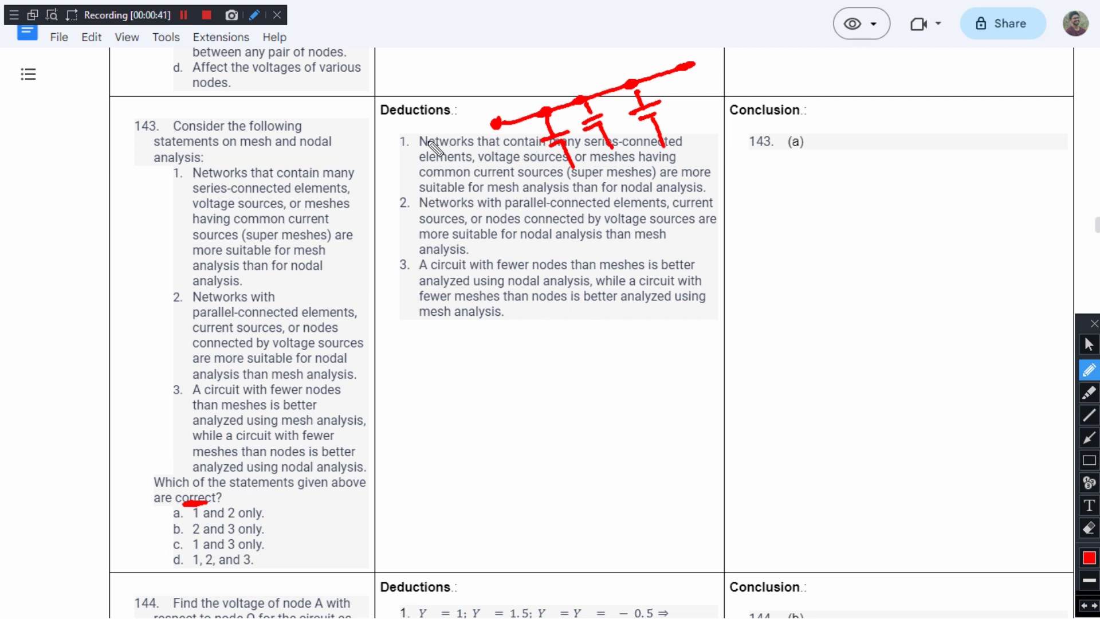
Add a source curve, box the circuit sketch, and draw labels under its elements.
{"action": "mouse_move", "coordinate": [421, 144]}
{"action": "left_mouse_down"}
{"action": "mouse_move", "coordinate": [498, 124]}
{"action": "mouse_move", "coordinate": [535, 205]}
{"action": "left_mouse_up"}
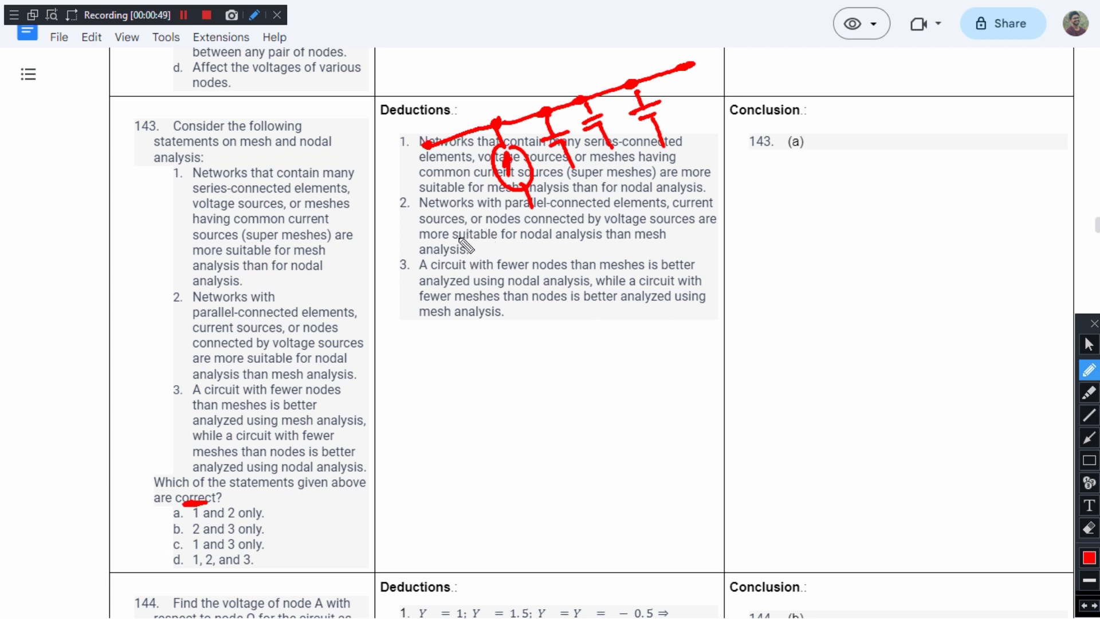
{"action": "mouse_move", "coordinate": [425, 155]}
{"action": "left_mouse_down"}
{"action": "mouse_move", "coordinate": [464, 225]}
{"action": "mouse_move", "coordinate": [679, 159]}
{"action": "mouse_move", "coordinate": [694, 62]}
{"action": "left_mouse_up"}
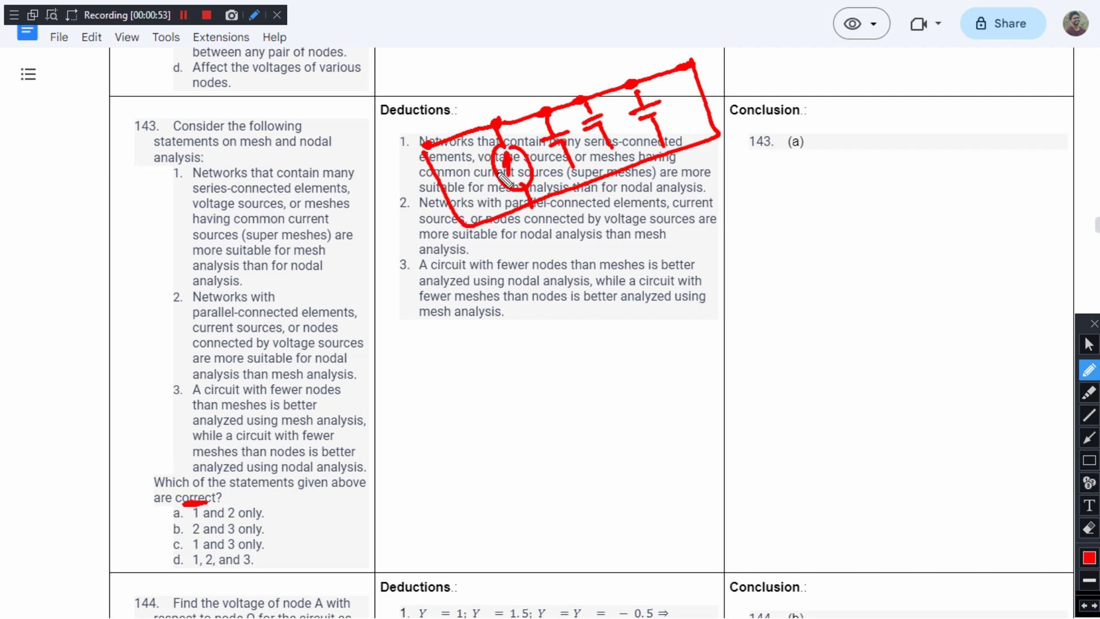
{"action": "left_click_drag", "start_coordinate": [464, 177], "coordinate": [476, 200]}
{"action": "left_click_drag", "start_coordinate": [533, 145], "coordinate": [551, 189]}
{"action": "left_click_drag", "start_coordinate": [571, 133], "coordinate": [589, 164]}
{"action": "left_click_drag", "start_coordinate": [611, 113], "coordinate": [627, 145]}
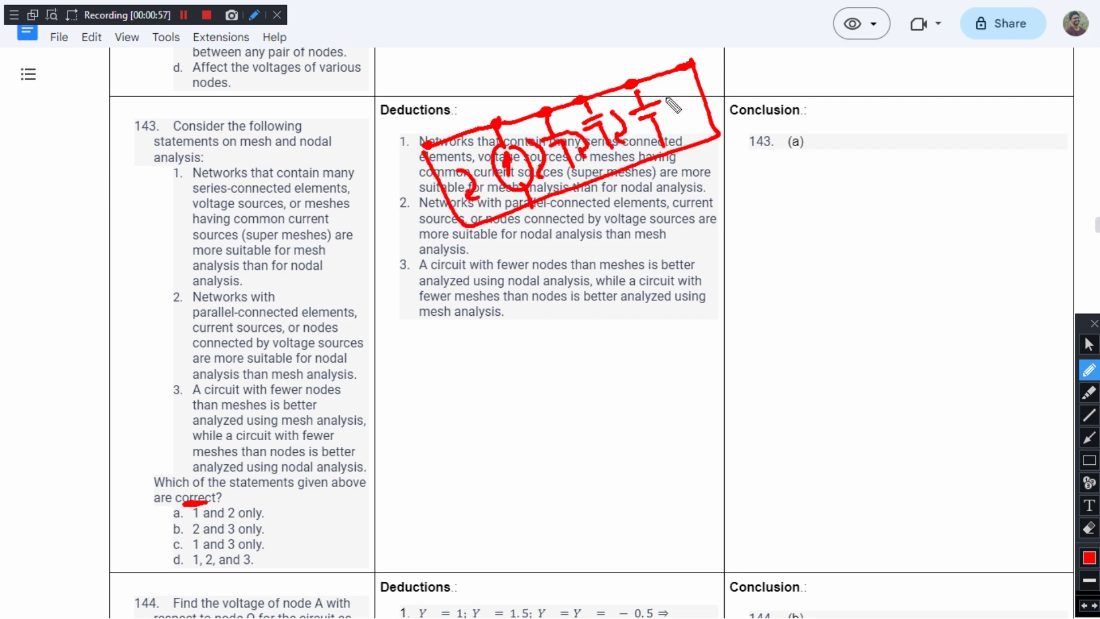
Label the circuit elements and write the i1 and i2 mesh current labels.
{"action": "left_click_drag", "start_coordinate": [666, 105], "coordinate": [678, 125]}
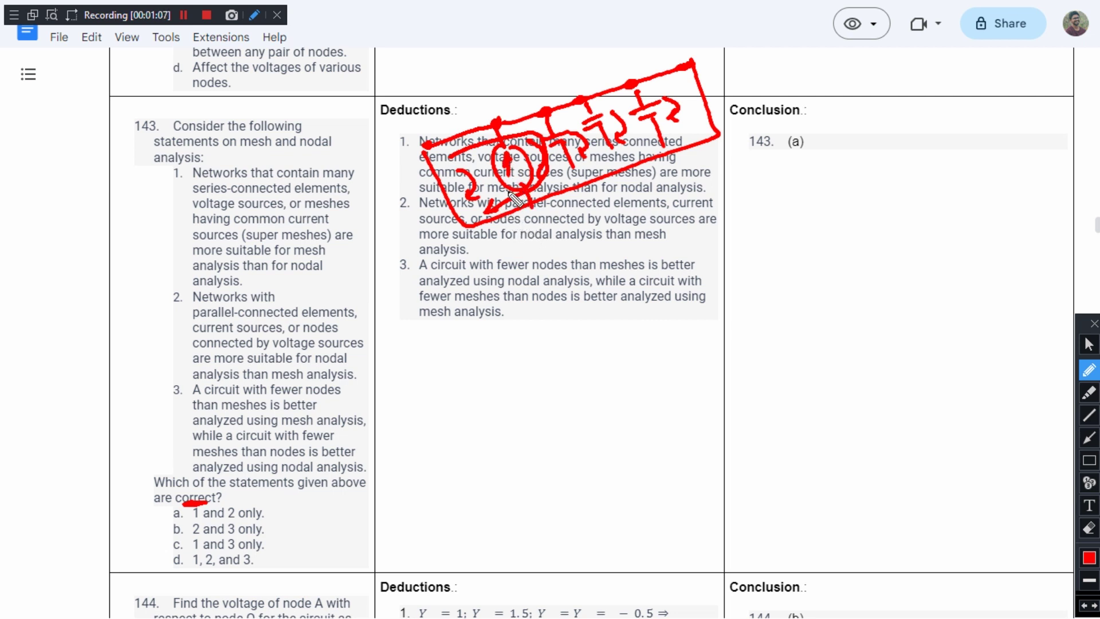
{"action": "left_click_drag", "start_coordinate": [435, 116], "coordinate": [471, 154]}
{"action": "mouse_move", "coordinate": [512, 88]}
{"action": "left_mouse_down"}
{"action": "mouse_move", "coordinate": [547, 139]}
{"action": "mouse_move", "coordinate": [555, 83]}
{"action": "mouse_move", "coordinate": [589, 78]}
{"action": "left_mouse_up"}
Write 'i2 - i1 = I' above Conclusion, underline it, and tick statement 1.
{"action": "mouse_move", "coordinate": [866, 82]}
{"action": "left_mouse_down"}
{"action": "mouse_move", "coordinate": [878, 112]}
{"action": "mouse_move", "coordinate": [911, 117]}
{"action": "mouse_move", "coordinate": [932, 84]}
{"action": "mouse_move", "coordinate": [971, 100]}
{"action": "left_mouse_up"}
{"action": "left_click_drag", "start_coordinate": [980, 77], "coordinate": [1003, 81]}
{"action": "left_click_drag", "start_coordinate": [996, 56], "coordinate": [1023, 86]}
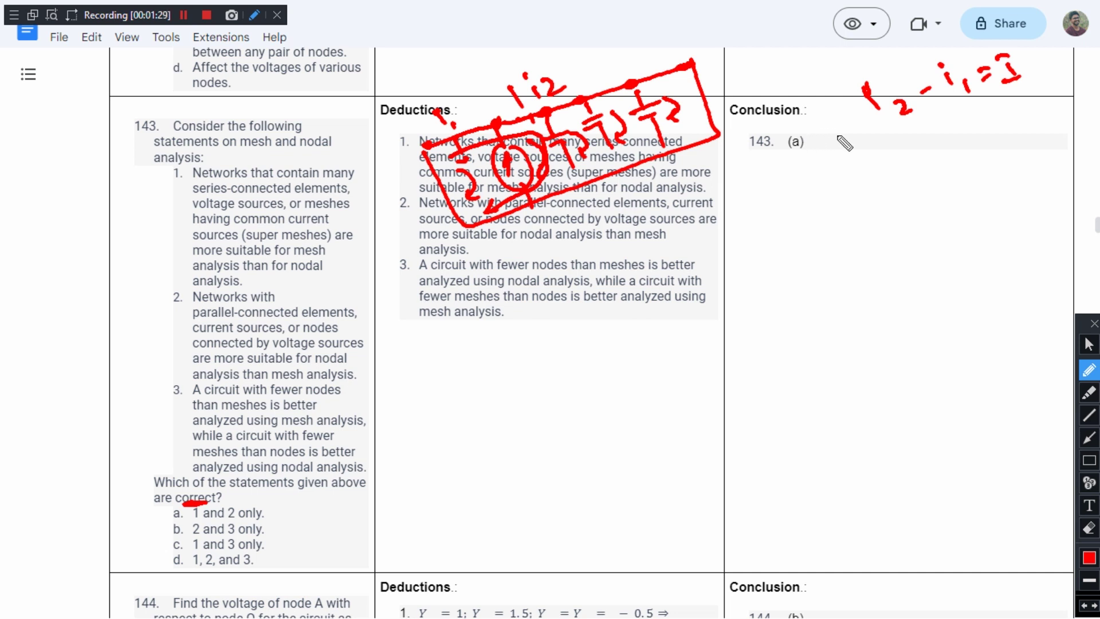
{"action": "mouse_move", "coordinate": [901, 135]}
{"action": "left_mouse_down"}
{"action": "mouse_move", "coordinate": [980, 116]}
{"action": "mouse_move", "coordinate": [932, 129]}
{"action": "left_mouse_up"}
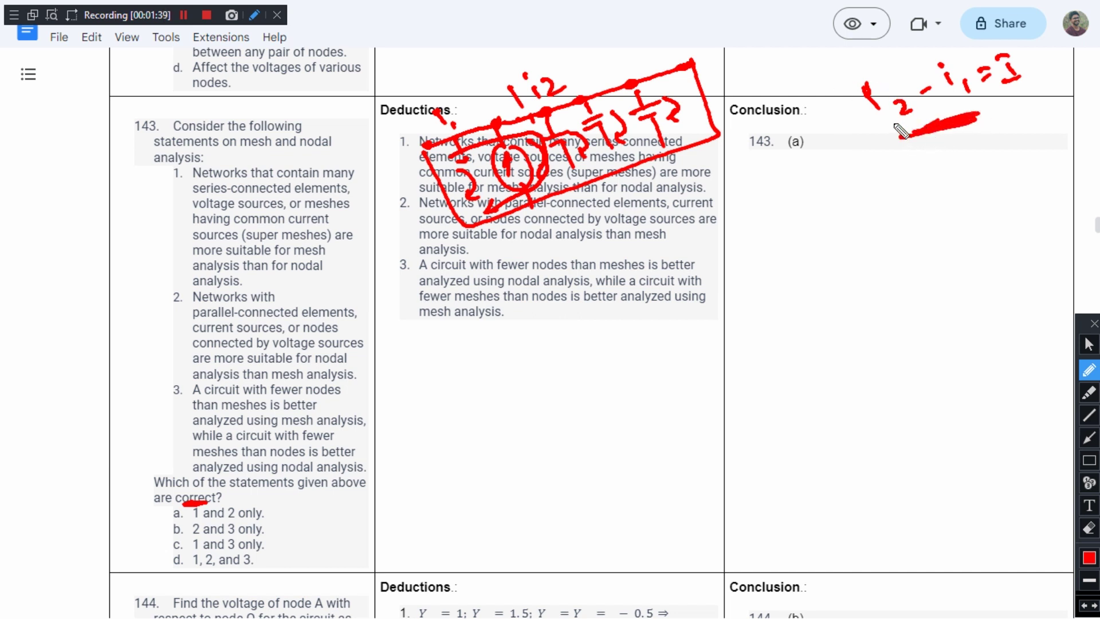
{"action": "left_click_drag", "start_coordinate": [175, 172], "coordinate": [225, 148]}
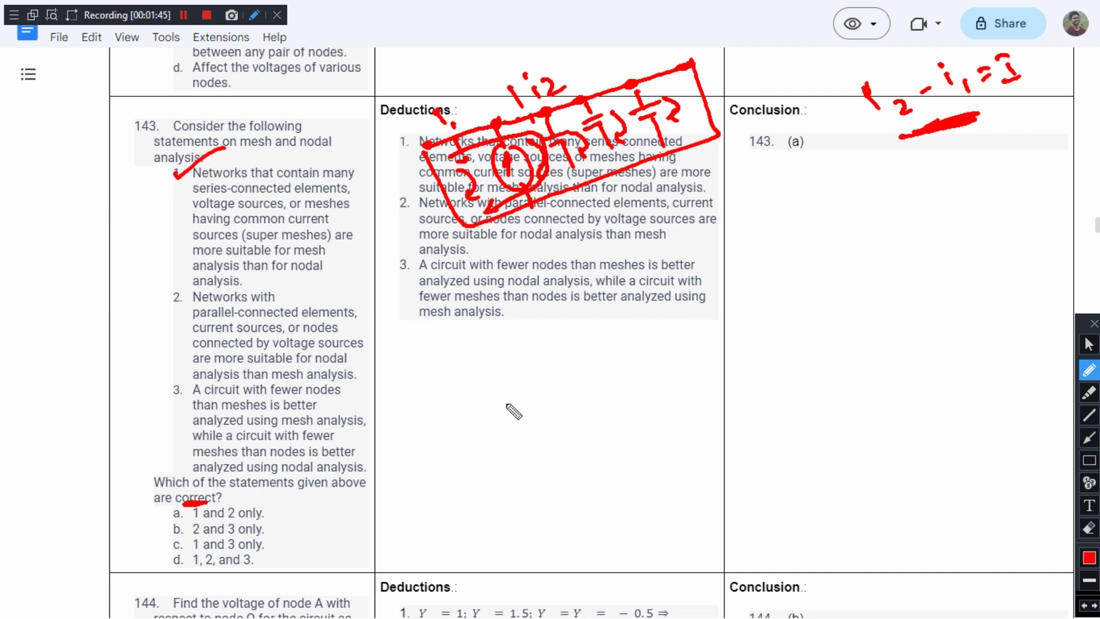
Sketch a second circuit below the deductions with branches, outer loop and current sources.
{"action": "mouse_move", "coordinate": [502, 392]}
{"action": "left_mouse_down"}
{"action": "mouse_move", "coordinate": [541, 452]}
{"action": "mouse_move", "coordinate": [588, 422]}
{"action": "left_mouse_up"}
{"action": "left_click_drag", "start_coordinate": [543, 360], "coordinate": [641, 408]}
{"action": "mouse_move", "coordinate": [577, 347]}
{"action": "left_mouse_down"}
{"action": "mouse_move", "coordinate": [694, 387]}
{"action": "mouse_move", "coordinate": [509, 478]}
{"action": "left_mouse_up"}
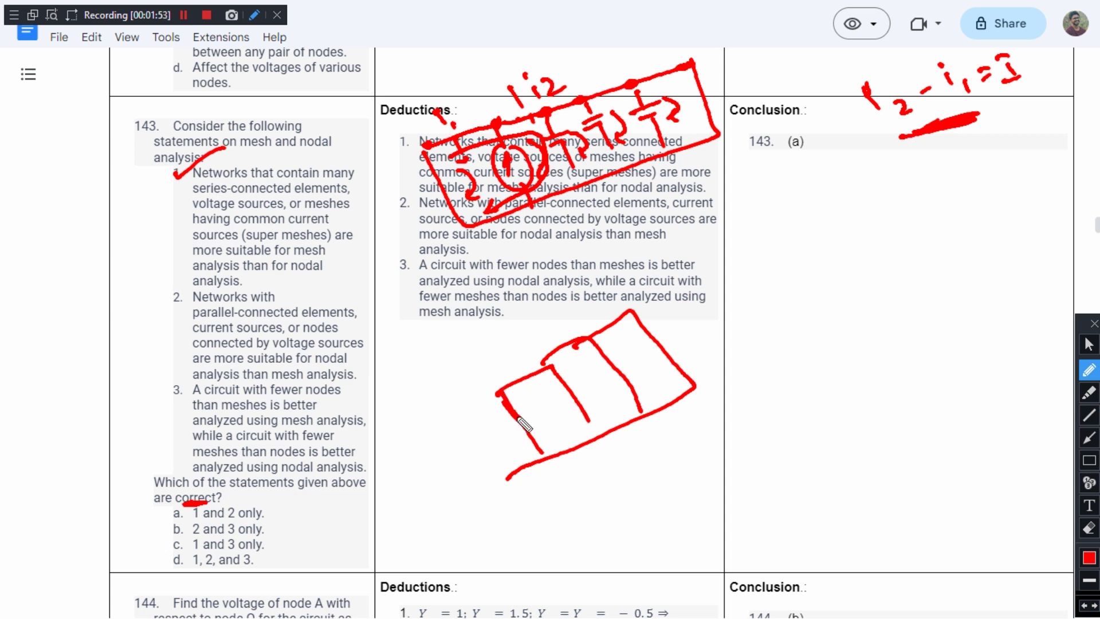
{"action": "left_click_drag", "start_coordinate": [516, 417], "coordinate": [524, 447]}
{"action": "mouse_move", "coordinate": [559, 386]}
{"action": "left_mouse_down"}
{"action": "mouse_move", "coordinate": [585, 413]}
{"action": "mouse_move", "coordinate": [579, 404]}
{"action": "left_mouse_up"}
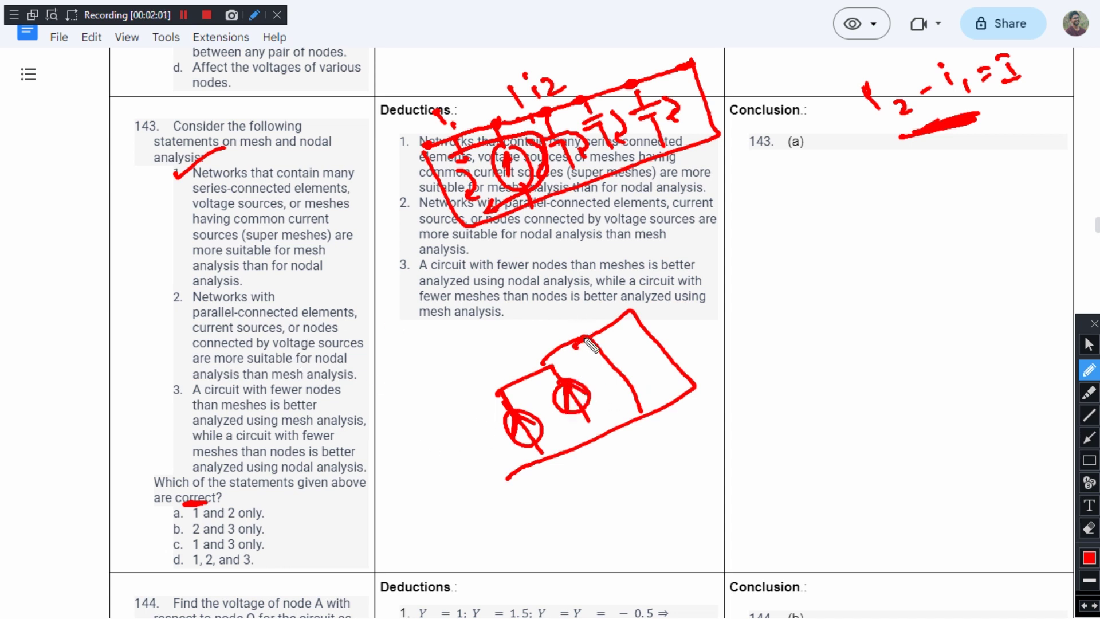
Add capacitors and an enclosing oval to the new circuit, then tick statement 2.
{"action": "left_click_drag", "start_coordinate": [640, 411], "coordinate": [646, 419]}
{"action": "mouse_move", "coordinate": [606, 370]}
{"action": "left_mouse_down"}
{"action": "mouse_move", "coordinate": [623, 360]}
{"action": "mouse_move", "coordinate": [644, 421]}
{"action": "left_mouse_up"}
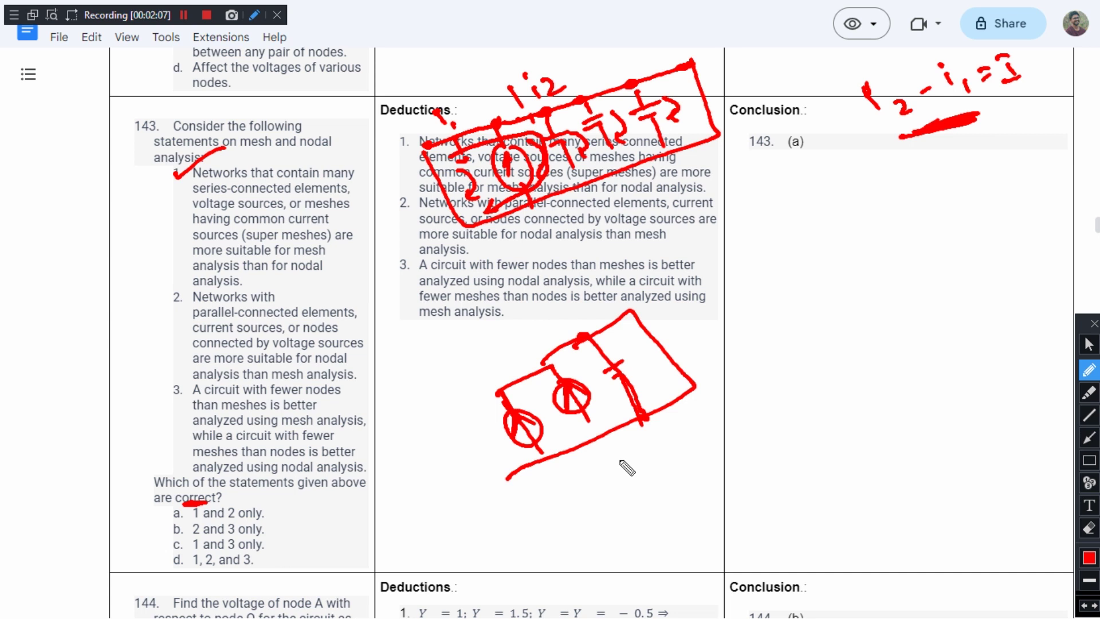
{"action": "left_click_drag", "start_coordinate": [543, 371], "coordinate": [573, 335]}
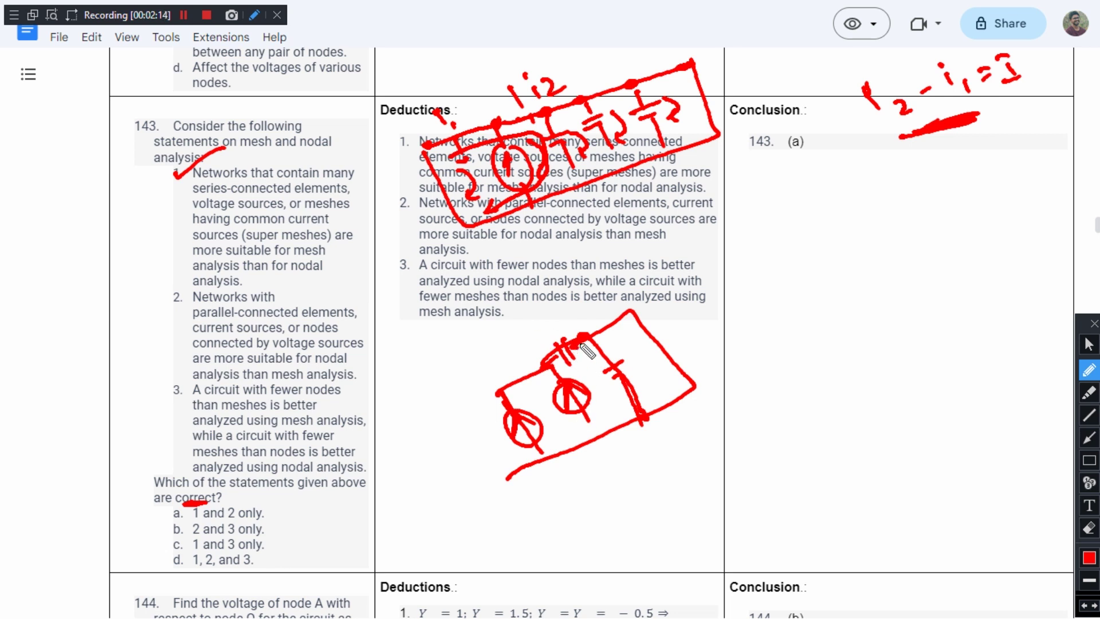
{"action": "left_click_drag", "start_coordinate": [589, 325], "coordinate": [537, 369]}
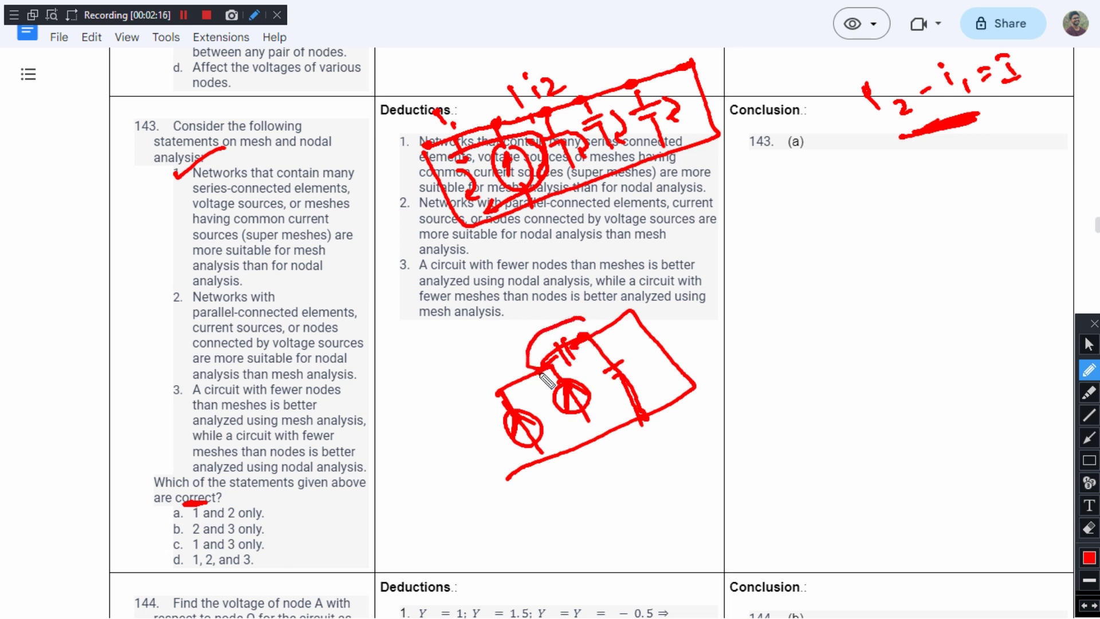
{"action": "left_click_drag", "start_coordinate": [550, 377], "coordinate": [574, 325]}
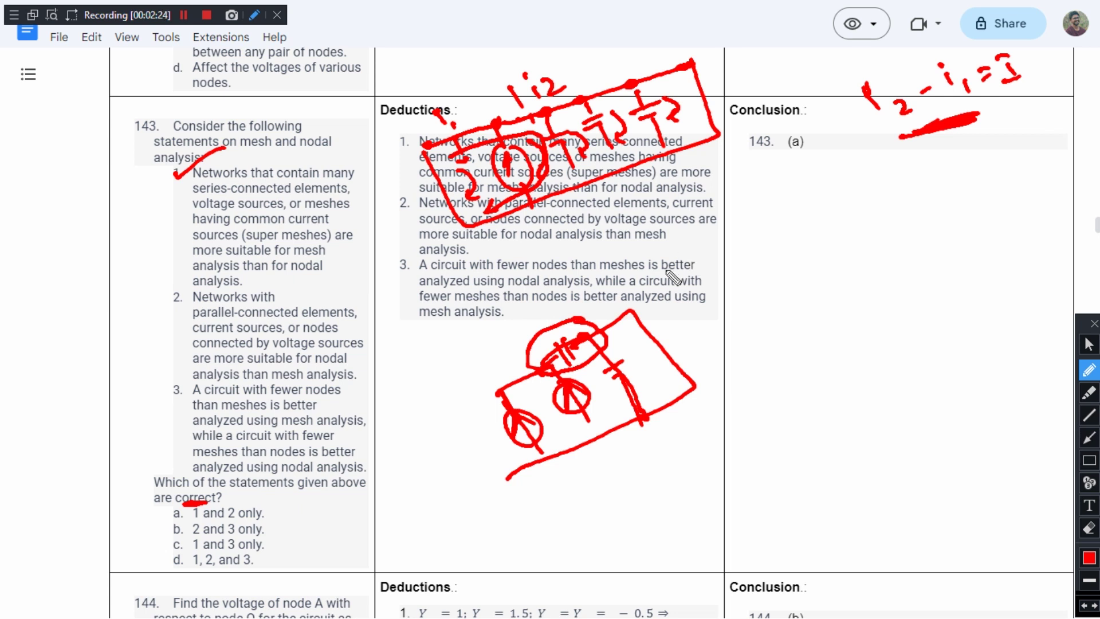
{"action": "left_click_drag", "start_coordinate": [171, 300], "coordinate": [200, 284]}
Tick statement 3 and add small red marks on the page.
{"action": "left_click_drag", "start_coordinate": [167, 397], "coordinate": [189, 385]}
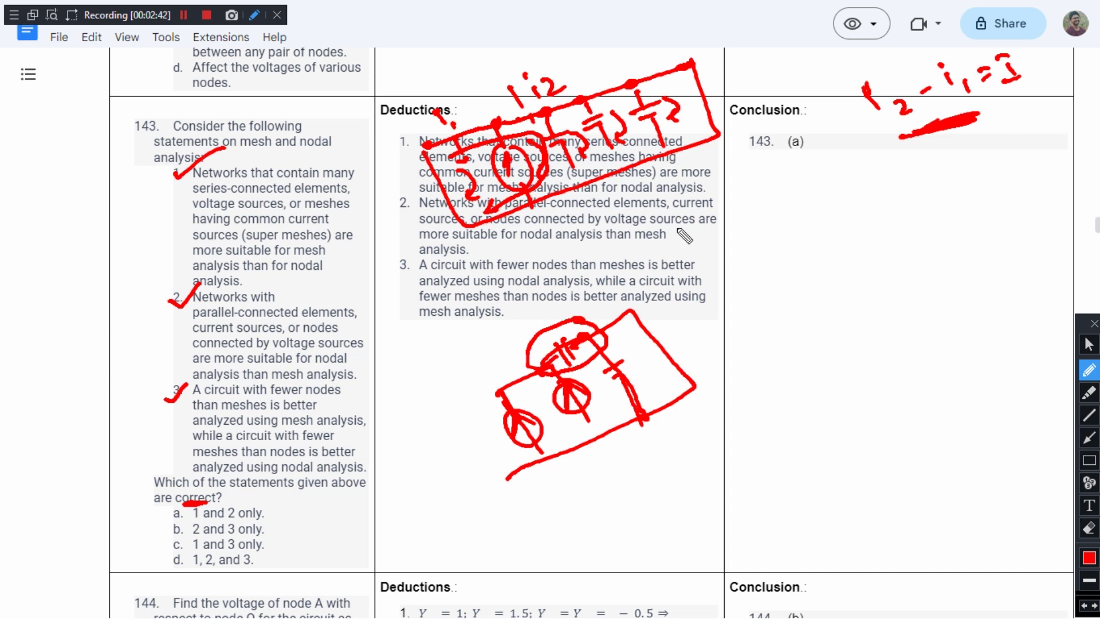
{"action": "left_click_drag", "start_coordinate": [698, 259], "coordinate": [692, 258]}
{"action": "left_click_drag", "start_coordinate": [440, 191], "coordinate": [463, 206]}
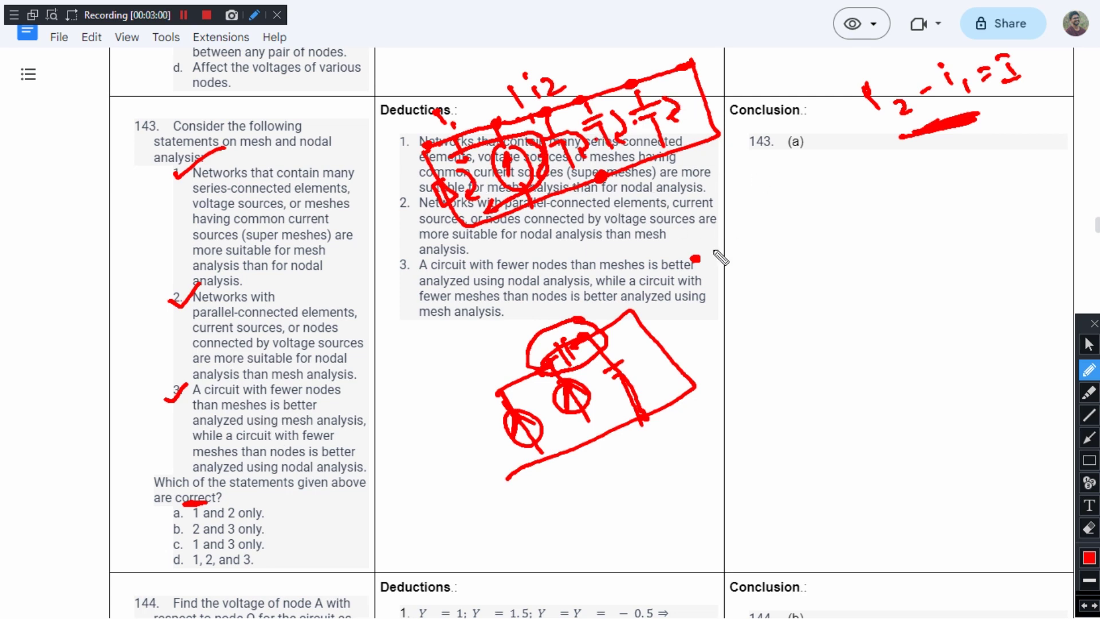
Write '5 Nodes, 7 Mesh' in Conclusion with an arrow, and cross after 'better'.
{"action": "mouse_move", "coordinate": [755, 225]}
{"action": "left_mouse_down"}
{"action": "mouse_move", "coordinate": [748, 266]}
{"action": "mouse_move", "coordinate": [795, 232]}
{"action": "mouse_move", "coordinate": [864, 219]}
{"action": "left_mouse_up"}
{"action": "left_click", "coordinate": [813, 197]}
{"action": "mouse_move", "coordinate": [769, 284]}
{"action": "left_mouse_down"}
{"action": "mouse_move", "coordinate": [808, 310]}
{"action": "mouse_move", "coordinate": [864, 257]}
{"action": "mouse_move", "coordinate": [859, 283]}
{"action": "left_mouse_up"}
{"action": "left_click_drag", "start_coordinate": [872, 246], "coordinate": [894, 263]}
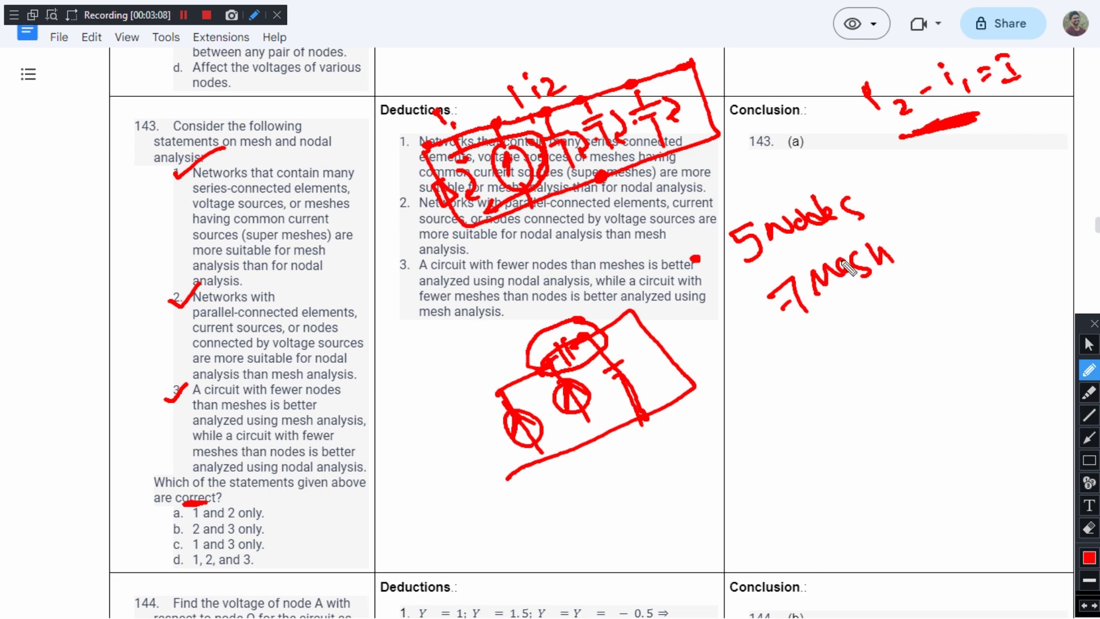
{"action": "mouse_move", "coordinate": [864, 206]}
{"action": "left_mouse_down"}
{"action": "mouse_move", "coordinate": [924, 138]}
{"action": "mouse_move", "coordinate": [941, 168]}
{"action": "left_mouse_up"}
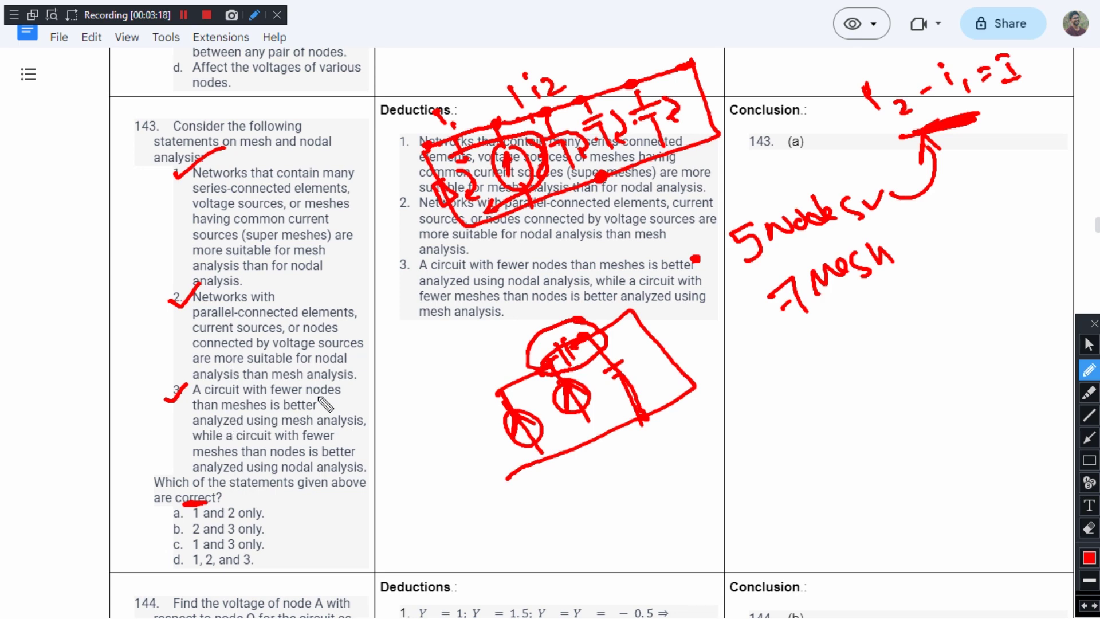
{"action": "left_click_drag", "start_coordinate": [331, 397], "coordinate": [334, 412]}
Write a second example '5 Mesh, 7 nodes' with an arrow to the answer.
{"action": "mouse_move", "coordinate": [898, 275]}
{"action": "left_mouse_down"}
{"action": "mouse_move", "coordinate": [749, 358]}
{"action": "mouse_move", "coordinate": [790, 400]}
{"action": "mouse_move", "coordinate": [897, 327]}
{"action": "left_mouse_up"}
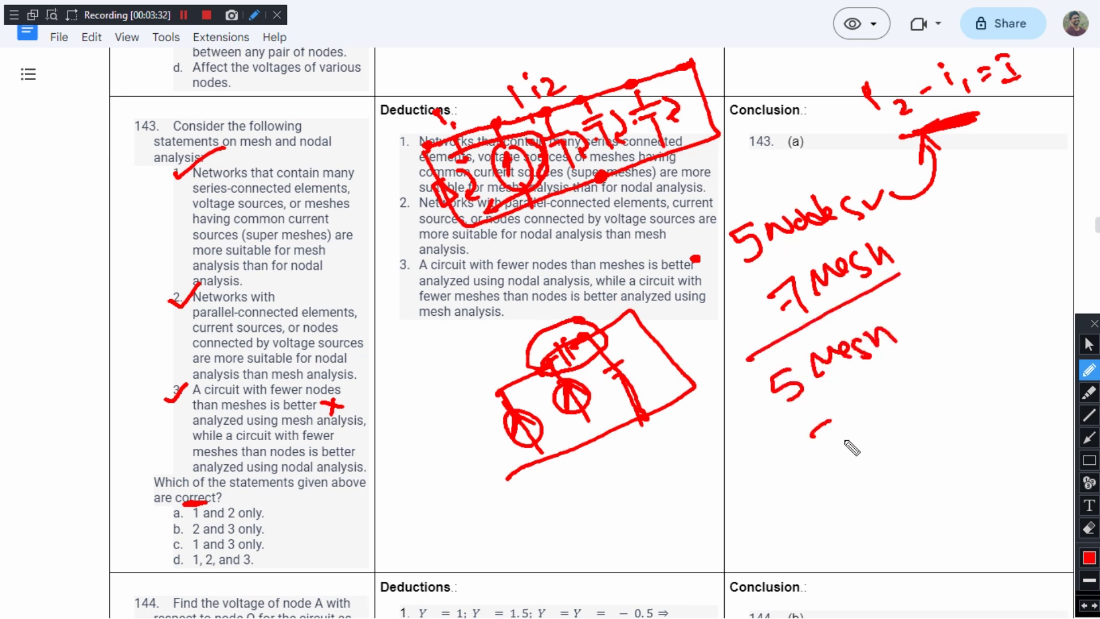
{"action": "left_click_drag", "start_coordinate": [809, 425], "coordinate": [842, 451]}
{"action": "mouse_move", "coordinate": [859, 417]}
{"action": "left_mouse_down"}
{"action": "mouse_move", "coordinate": [864, 426]}
{"action": "mouse_move", "coordinate": [901, 399]}
{"action": "mouse_move", "coordinate": [933, 396]}
{"action": "left_mouse_up"}
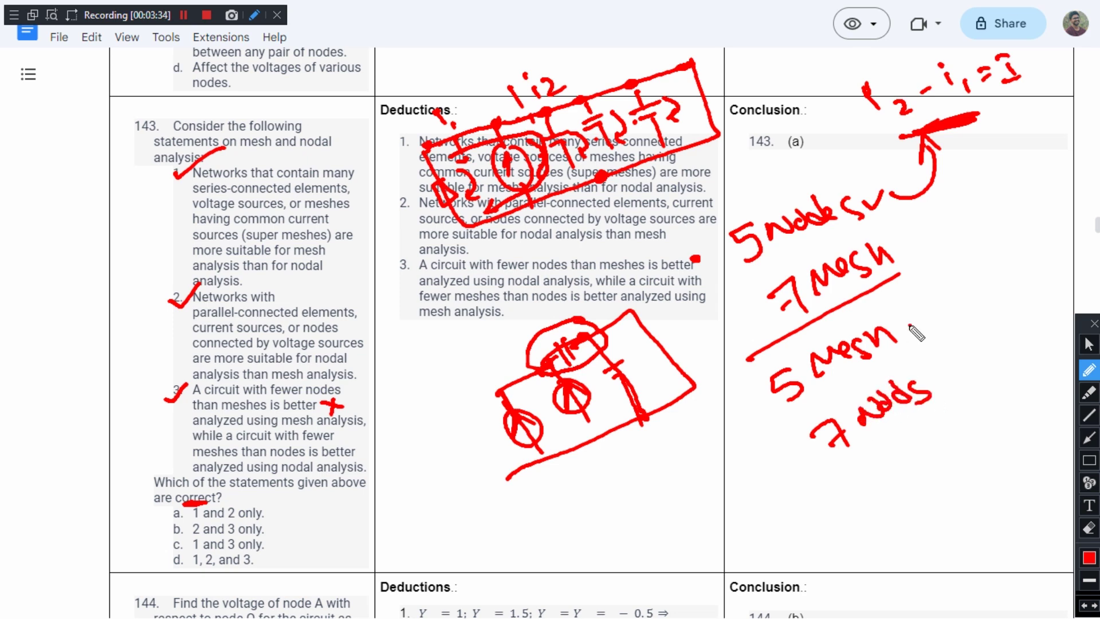
{"action": "left_click_drag", "start_coordinate": [911, 331], "coordinate": [962, 254]}
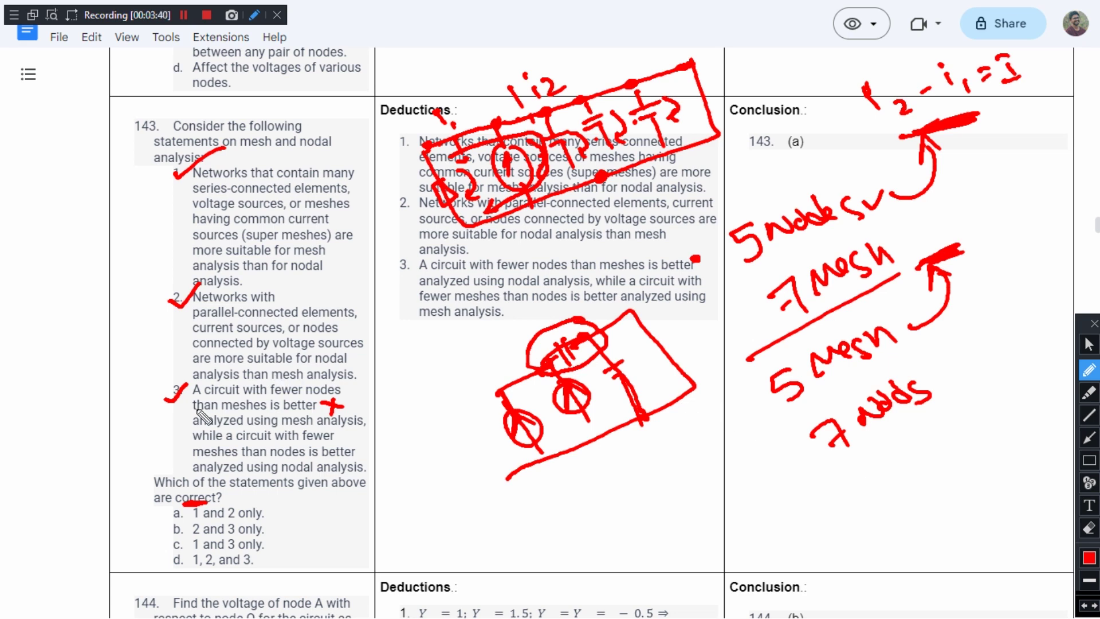
Cross out statement 3 and options b and d, mark option a, then clear all annotations.
{"action": "mouse_move", "coordinate": [167, 398]}
{"action": "left_mouse_down"}
{"action": "mouse_move", "coordinate": [196, 382]}
{"action": "mouse_move", "coordinate": [172, 410]}
{"action": "mouse_move", "coordinate": [206, 393]}
{"action": "left_mouse_up"}
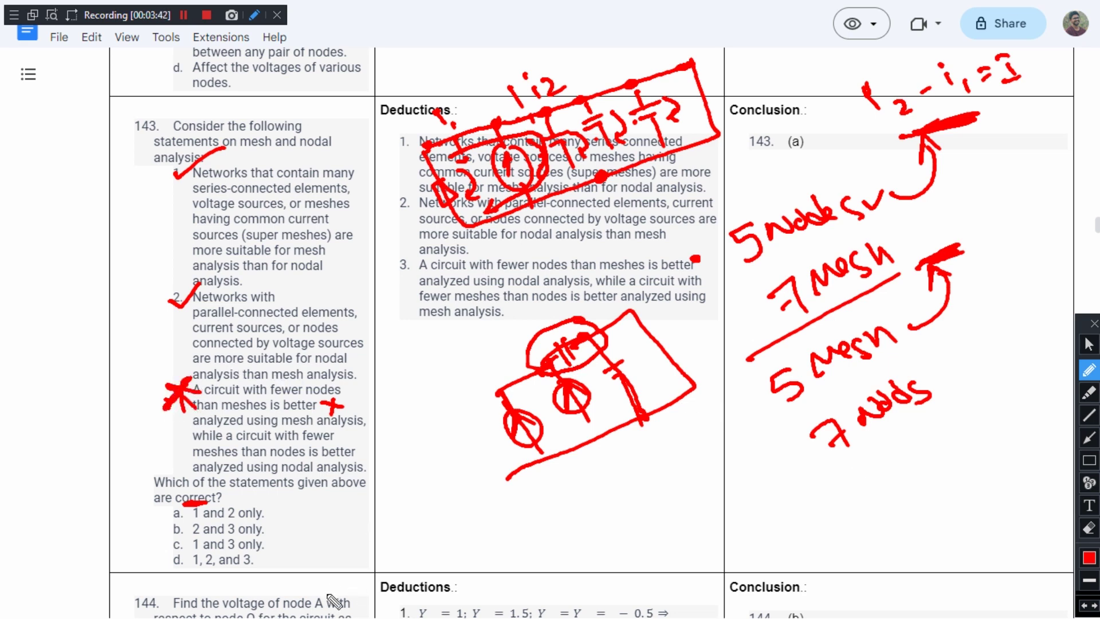
{"action": "mouse_move", "coordinate": [262, 560]}
{"action": "left_mouse_down"}
{"action": "mouse_move", "coordinate": [284, 560]}
{"action": "mouse_move", "coordinate": [278, 571]}
{"action": "left_mouse_up"}
{"action": "mouse_move", "coordinate": [264, 529]}
{"action": "left_mouse_down"}
{"action": "mouse_move", "coordinate": [284, 529]}
{"action": "mouse_move", "coordinate": [279, 539]}
{"action": "mouse_move", "coordinate": [292, 548]}
{"action": "left_mouse_up"}
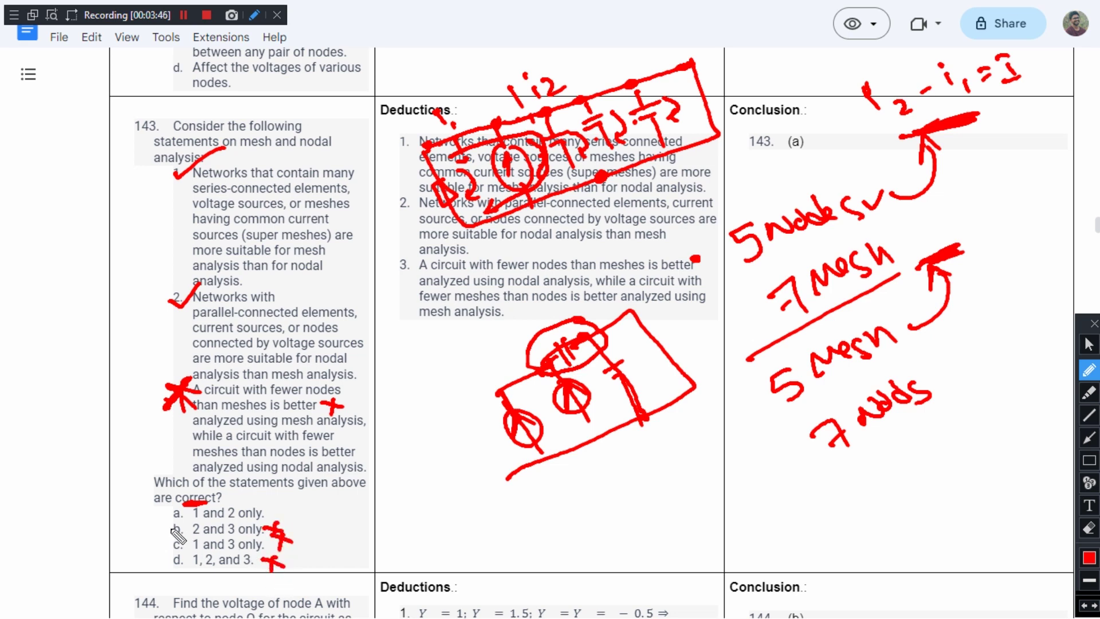
{"action": "left_click_drag", "start_coordinate": [172, 511], "coordinate": [172, 521]}
{"action": "left_click", "coordinate": [1087, 344]}
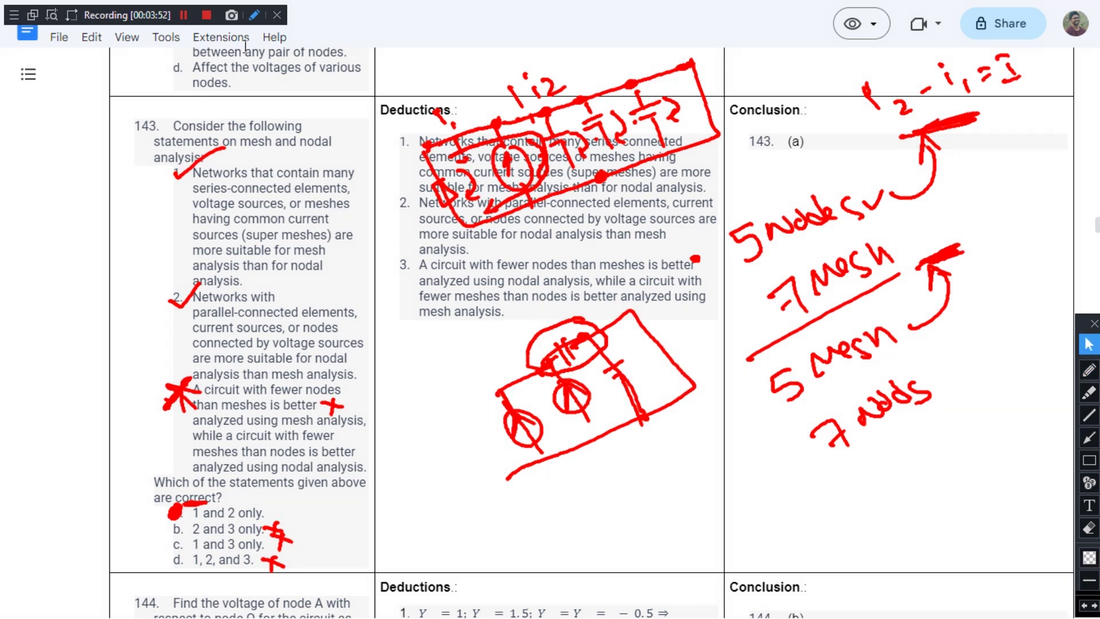
{"action": "left_click", "coordinate": [254, 15]}
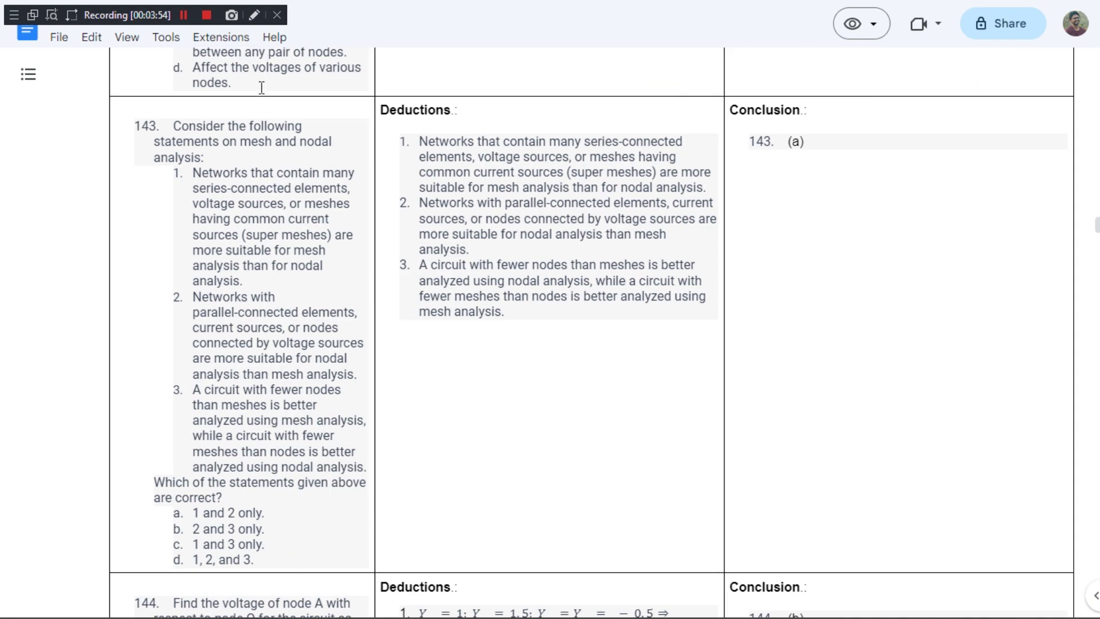